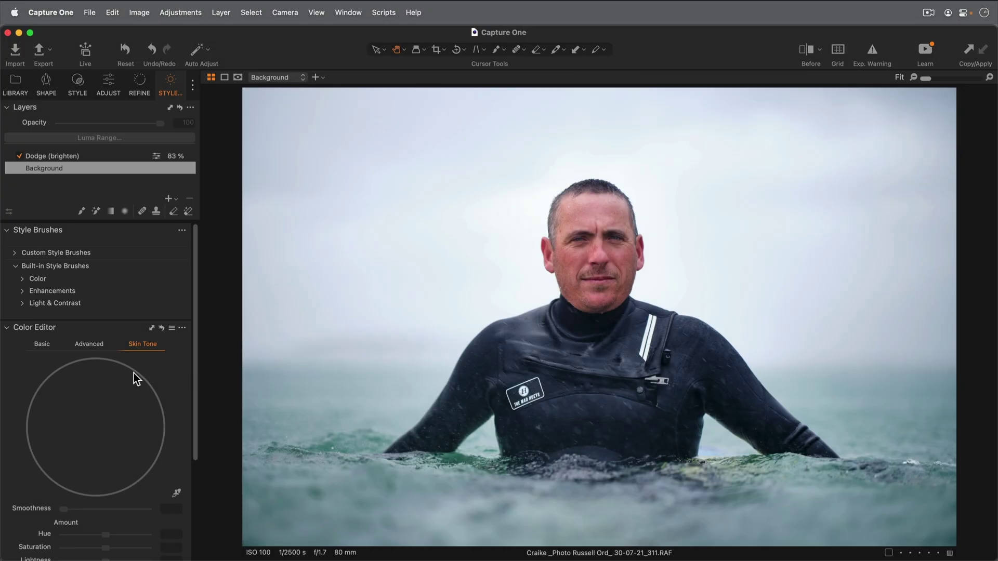
Compare original and edited portrait in Before/After split view across the face, then zoom to 67%
scroll(133, 373, "down", 3)
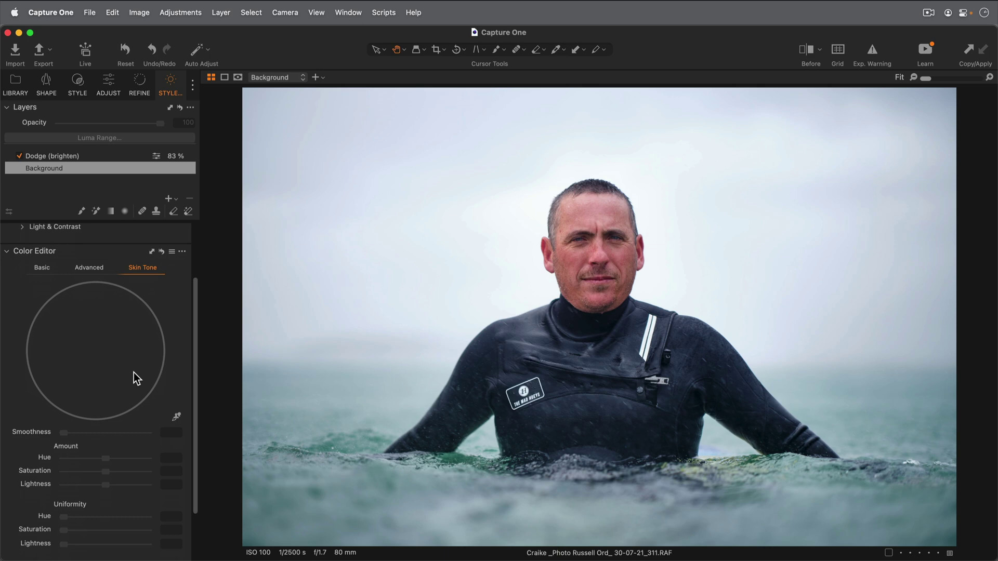
scroll(133, 372, "up", 3)
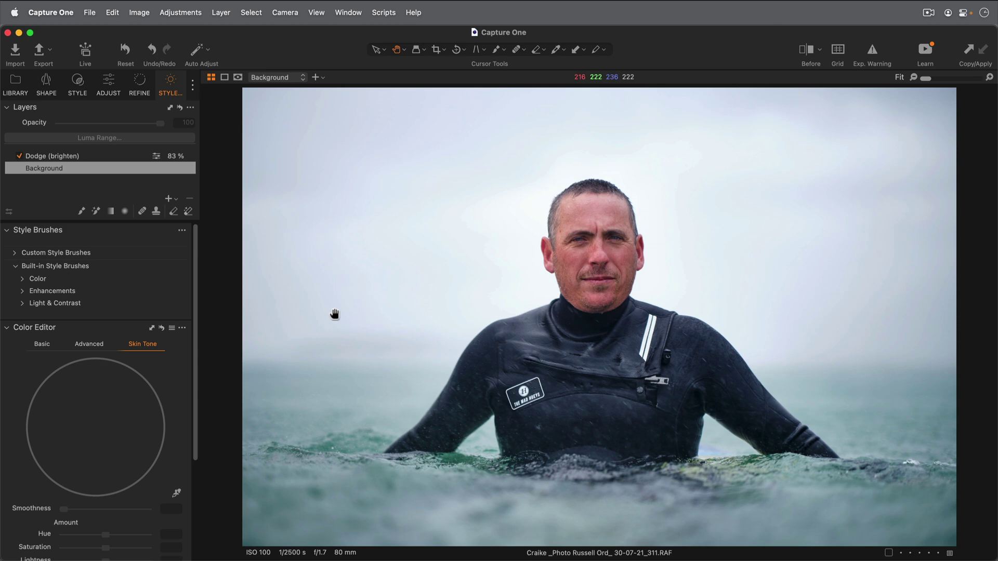
key("y")
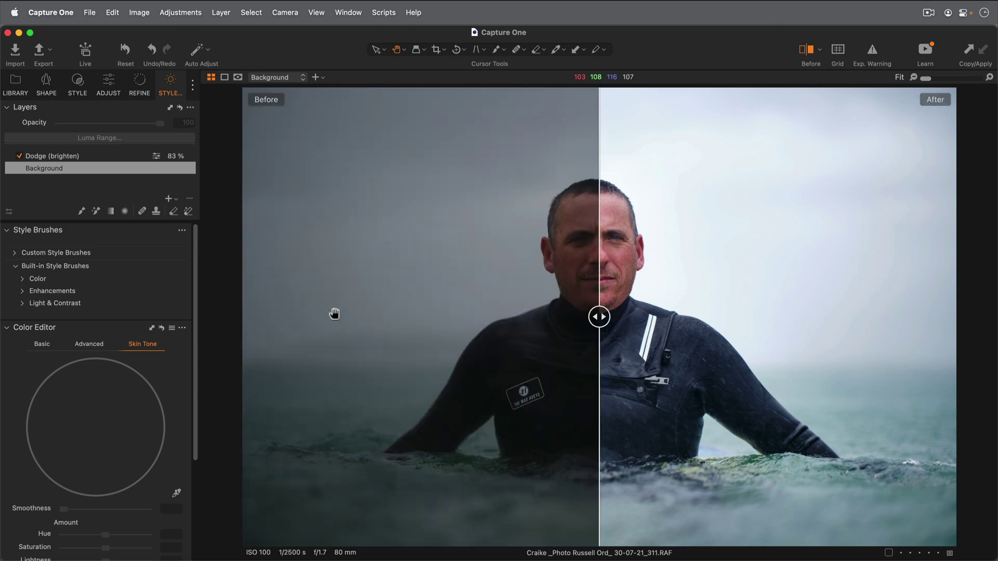
left_click_drag(598, 317, 511, 331)
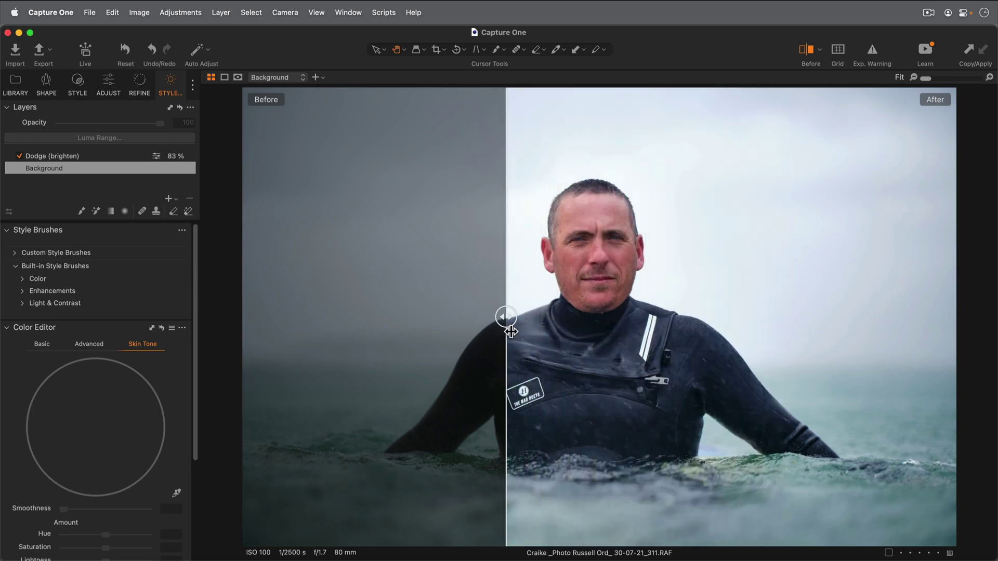
key("y")
key("super+equal")
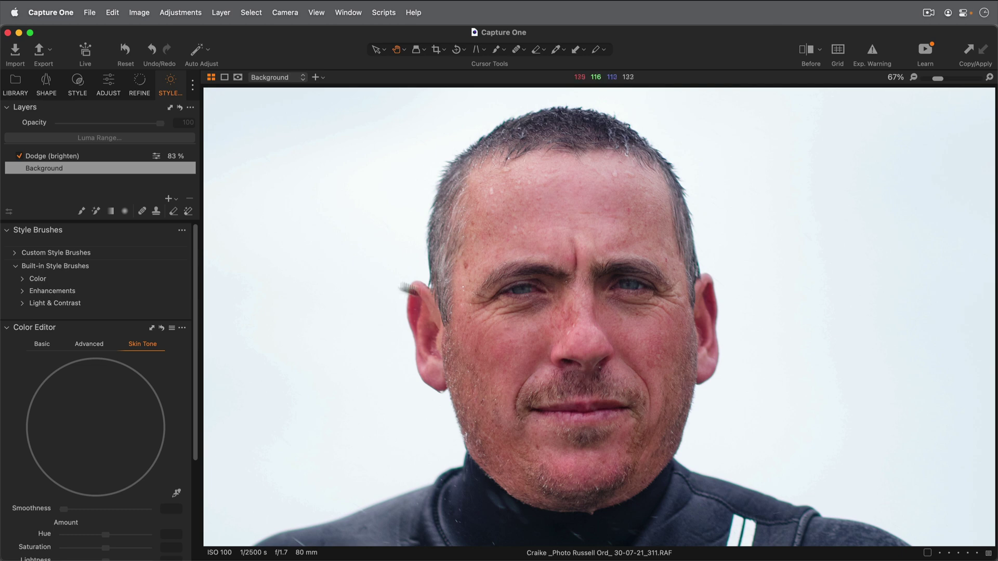
Pick the Red Skin Reduction style brush from Enhancements and enlarge it to size 330
left_click(23, 291)
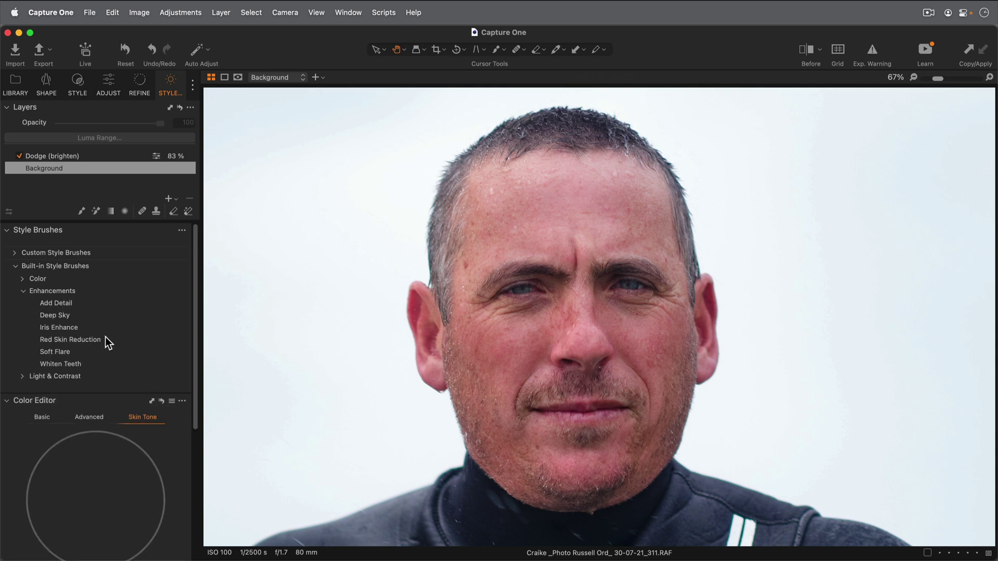
left_click(78, 340)
right_click(501, 343)
left_click_drag(502, 344, 509, 344)
Paint Red Skin Reduction strokes over the surfer's nose and forehead
mouse_move(543, 337)
left_mouse_down()
mouse_move(506, 357)
mouse_move(556, 357)
mouse_move(502, 368)
mouse_move(631, 360)
mouse_move(583, 326)
mouse_move(636, 348)
mouse_move(490, 370)
mouse_move(632, 360)
mouse_move(578, 347)
mouse_move(597, 307)
left_mouse_up()
mouse_move(541, 187)
left_mouse_down()
mouse_move(504, 204)
mouse_move(559, 210)
mouse_move(520, 187)
mouse_move(533, 219)
mouse_move(628, 217)
mouse_move(565, 206)
mouse_move(539, 183)
mouse_move(501, 187)
mouse_move(598, 179)
mouse_move(628, 199)
mouse_move(518, 216)
mouse_move(605, 211)
mouse_move(578, 179)
mouse_move(530, 201)
left_mouse_up()
right_click(538, 203)
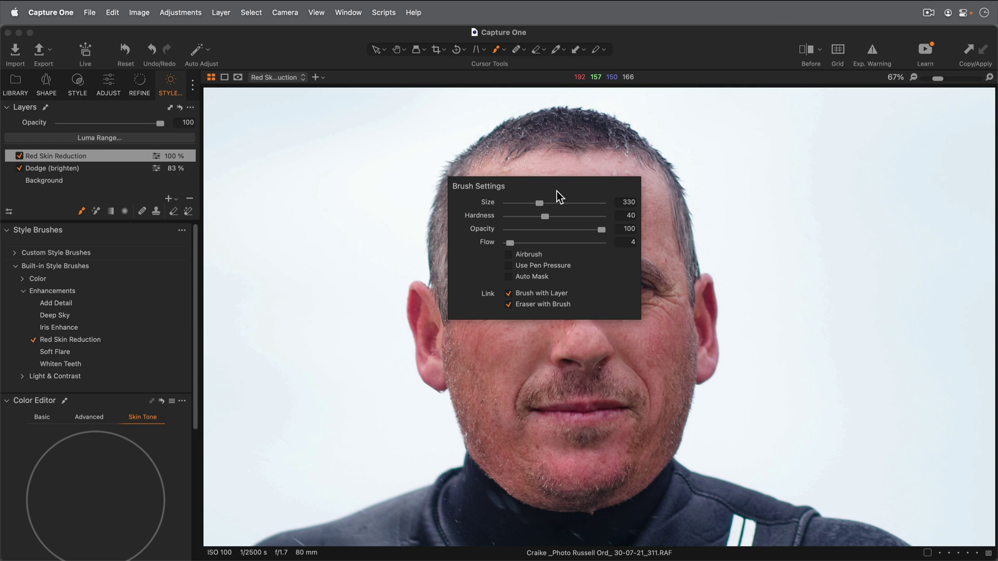
Brush redness reduction across the forehead and down the cheek, toggling the layer off and on to compare
mouse_move(548, 167)
left_mouse_down()
mouse_move(550, 185)
mouse_move(512, 179)
mouse_move(655, 188)
left_mouse_up()
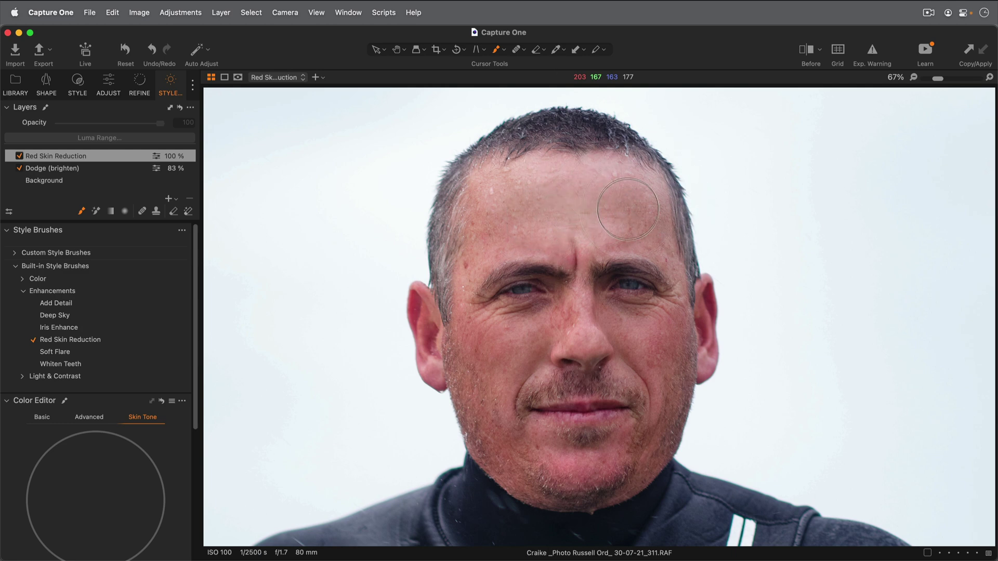
mouse_move(639, 216)
left_mouse_down()
mouse_move(664, 293)
mouse_move(661, 341)
mouse_move(576, 342)
mouse_move(546, 358)
mouse_move(494, 435)
mouse_move(527, 457)
mouse_move(619, 457)
mouse_move(507, 456)
mouse_move(617, 458)
mouse_move(523, 457)
mouse_move(588, 469)
mouse_move(633, 451)
mouse_move(558, 469)
mouse_move(527, 447)
mouse_move(614, 468)
mouse_move(638, 451)
mouse_move(538, 472)
mouse_move(615, 471)
mouse_move(648, 449)
mouse_move(569, 461)
left_mouse_up()
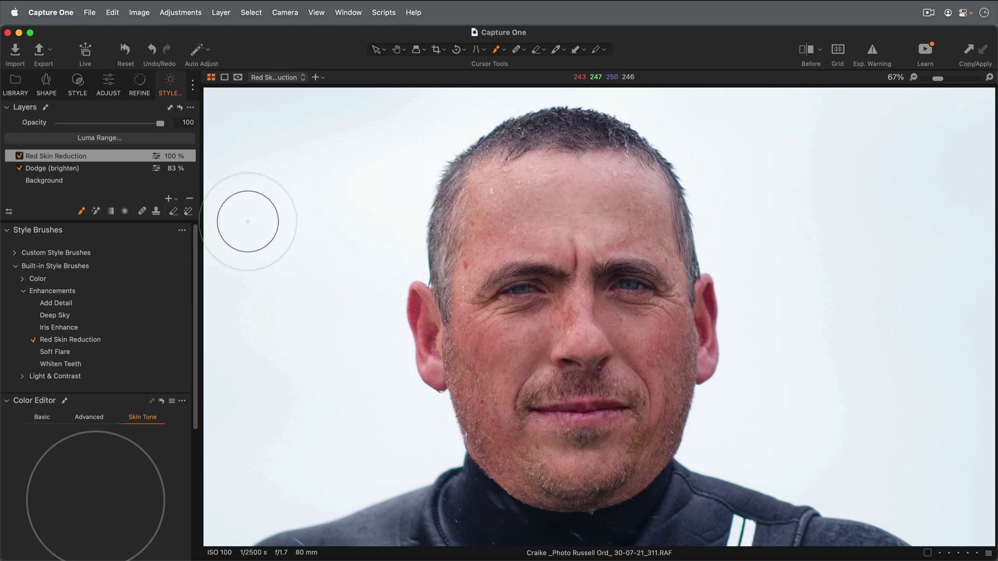
left_click(20, 157)
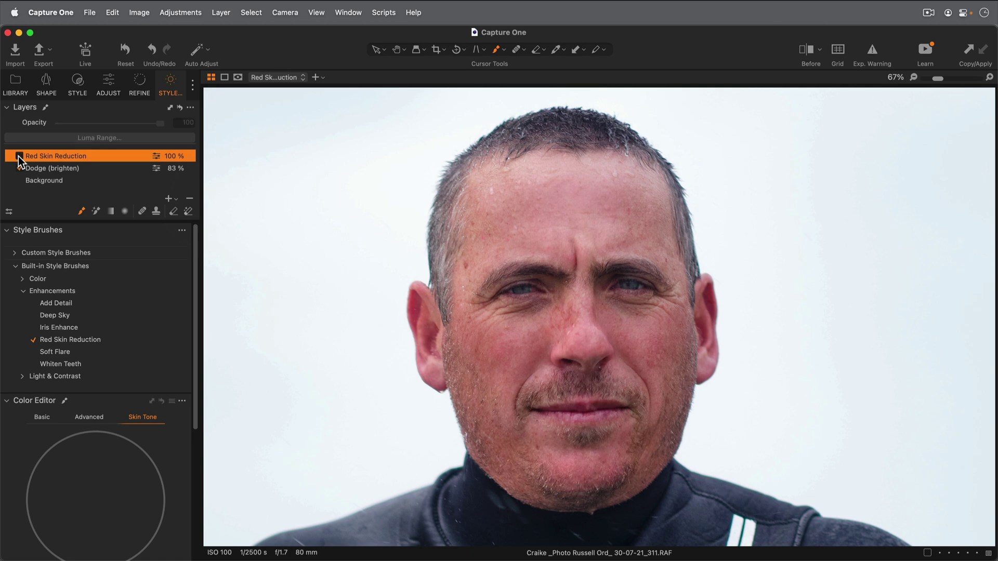
left_click(19, 156)
left_click_drag(162, 123, 183, 127)
With the mask overlay shown, extend the Red Skin Reduction mask over the forehead and left cheek
key("m")
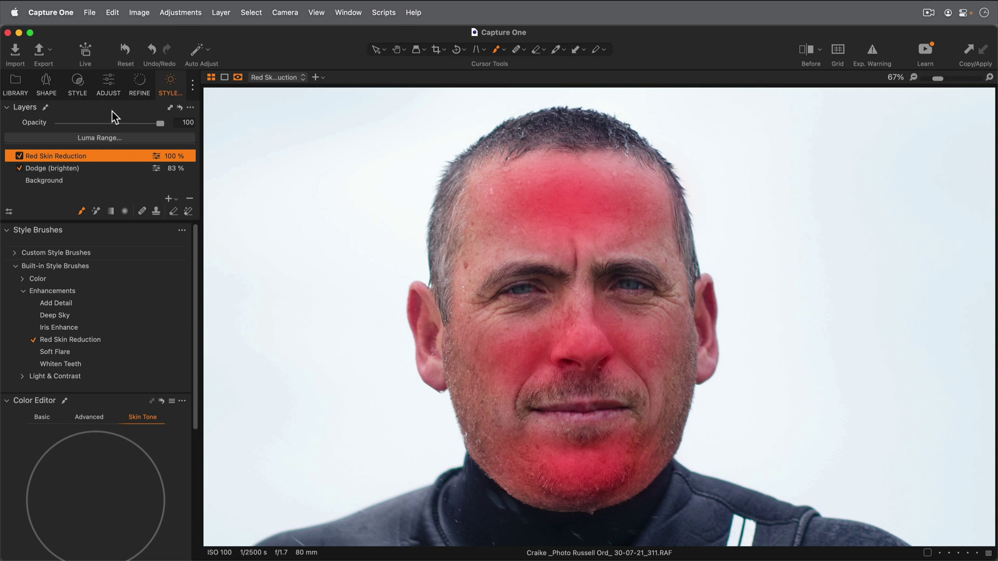
mouse_move(499, 208)
left_mouse_down()
mouse_move(465, 223)
mouse_move(486, 223)
mouse_move(499, 182)
mouse_move(610, 150)
mouse_move(639, 156)
mouse_move(487, 189)
mouse_move(486, 208)
left_mouse_up()
mouse_move(474, 357)
left_mouse_down()
mouse_move(461, 313)
mouse_move(502, 334)
left_mouse_up()
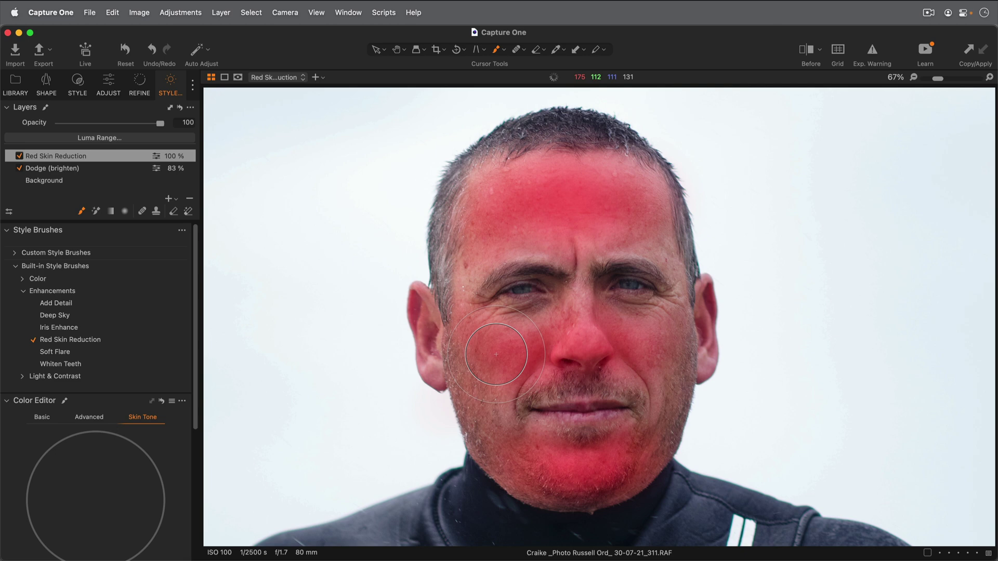
key("m")
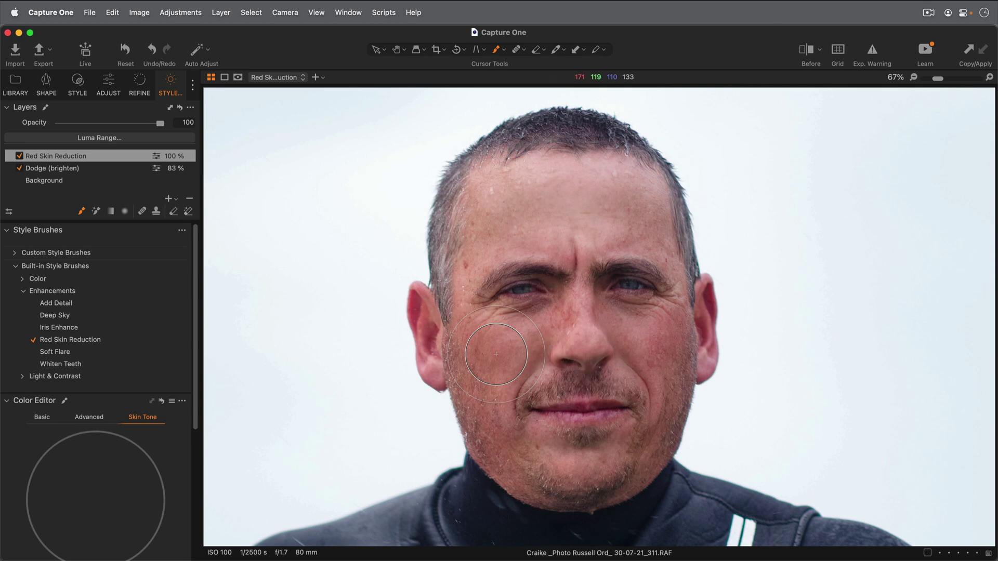
Review the red colour range in the Color Editor's Advanced tab, then uncheck the Red Skin Reduction layer
left_click(90, 417)
scroll(92, 420, "down", 4)
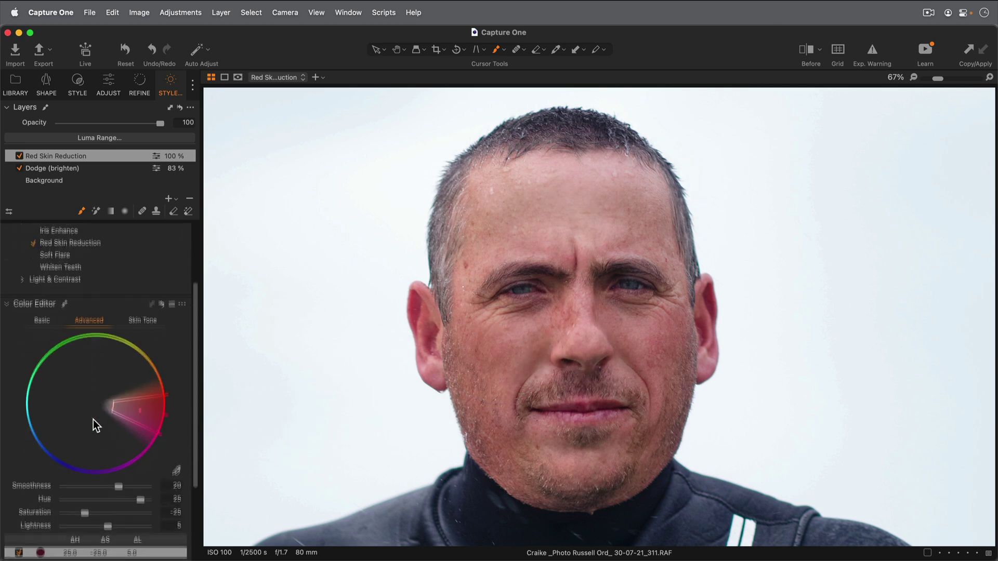
scroll(94, 419, "down", 2)
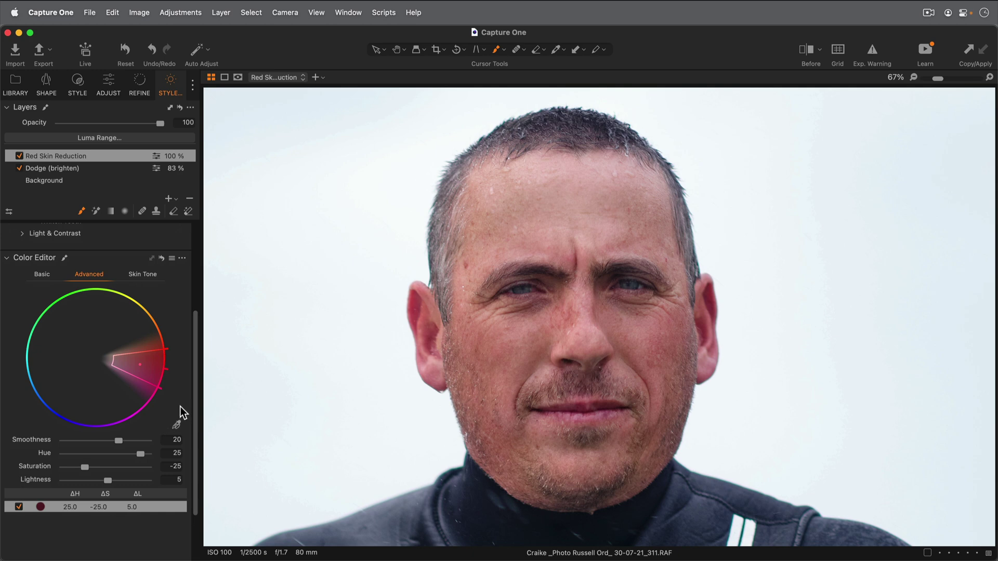
scroll(172, 382, "down", 2)
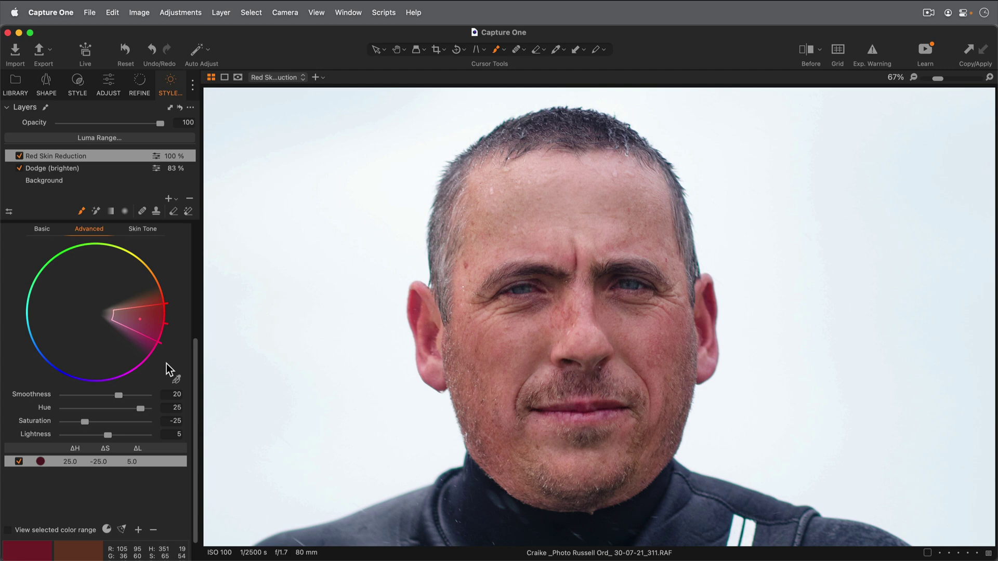
scroll(167, 364, "up", 5)
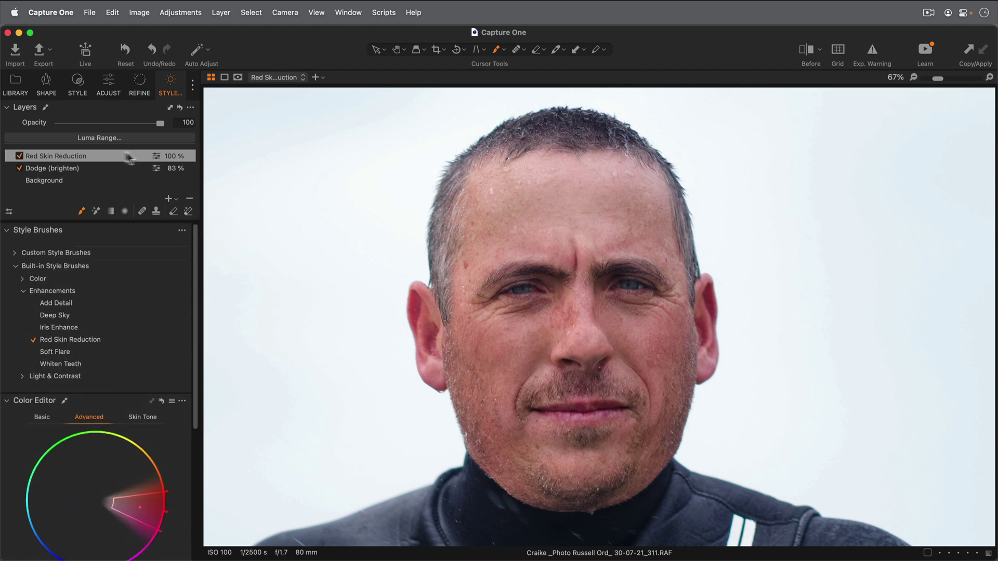
left_click(19, 156)
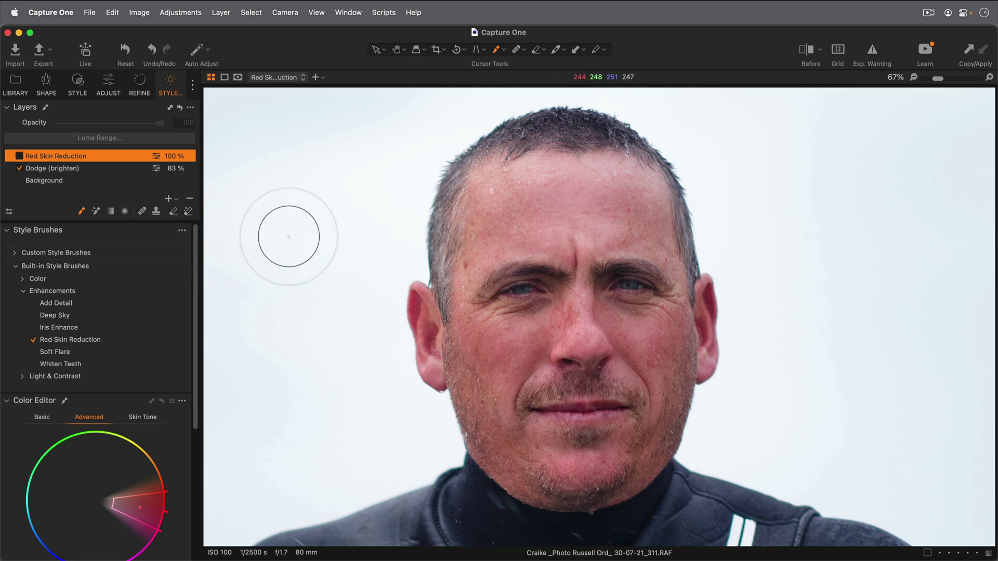
Add a new filled adjustment layer named 'Skin Tone'
left_click(169, 198)
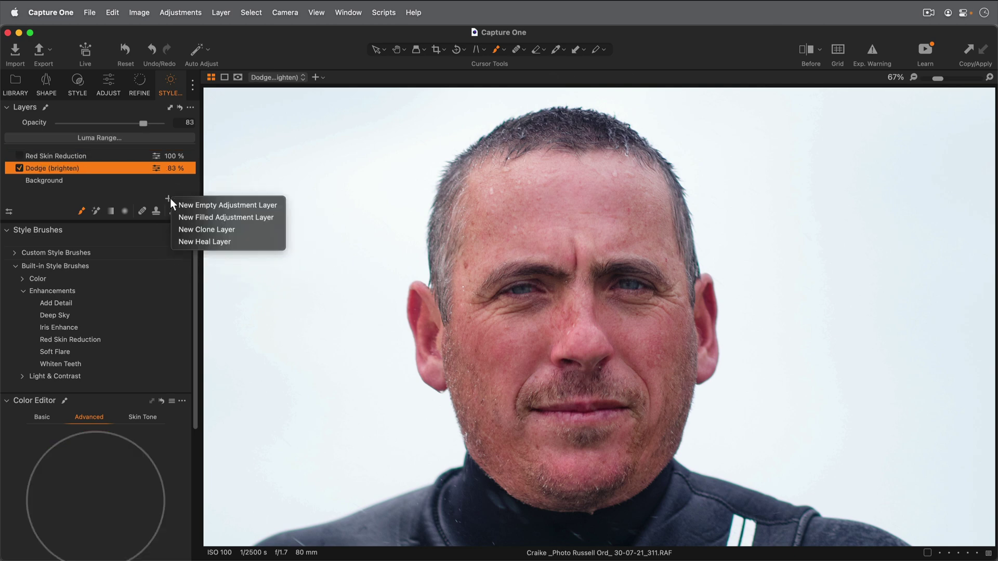
left_click(197, 218)
type("Skin Tone")
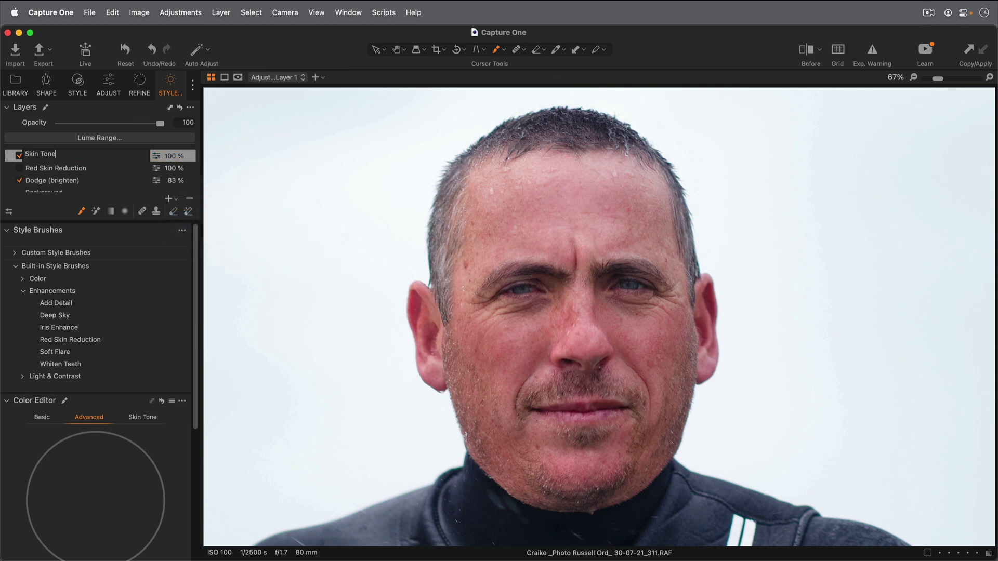
key("Return")
key("h")
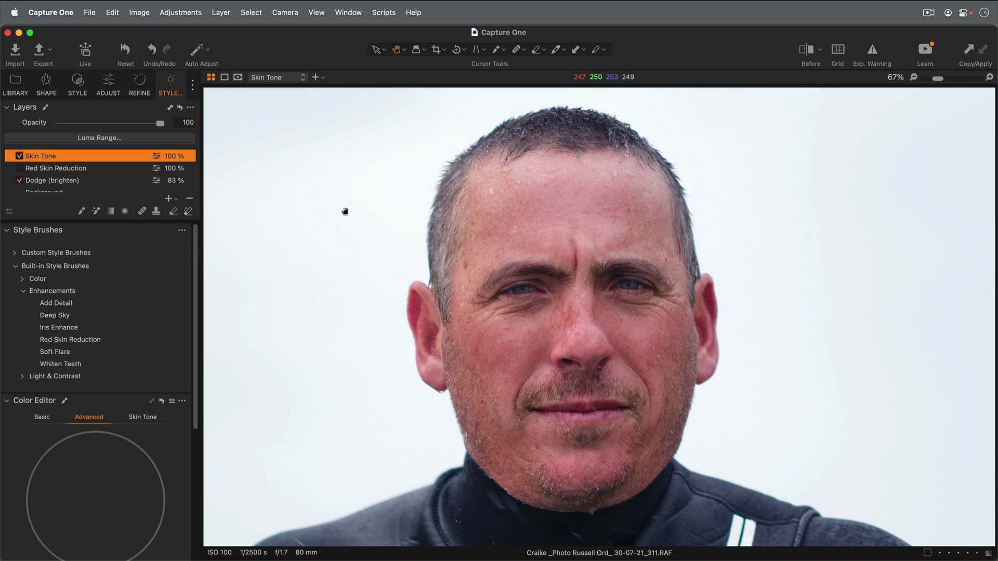
Preview the Skin Tone mask over the whole photo, zoom back to the face, and hide the overlay
key("m")
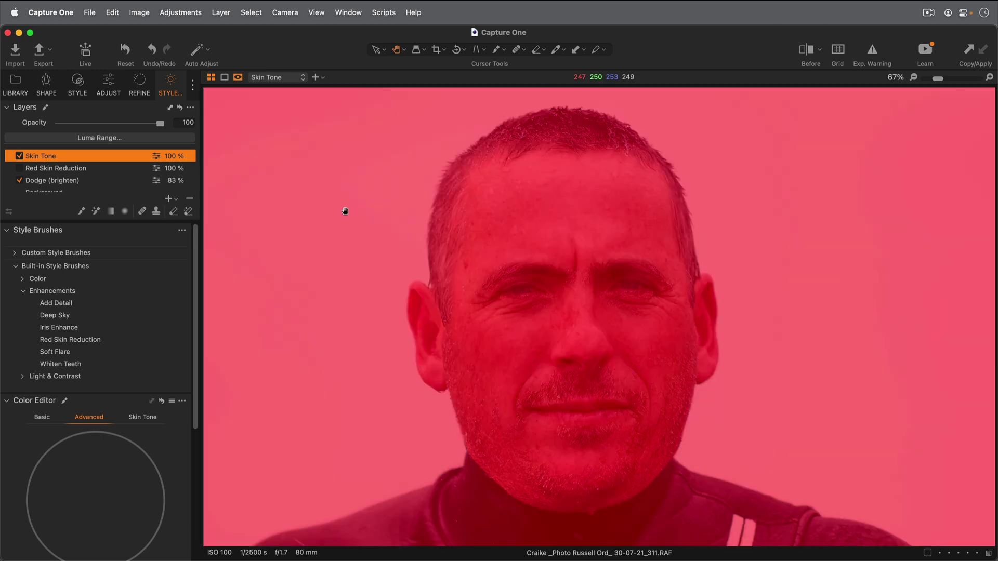
key("super+0")
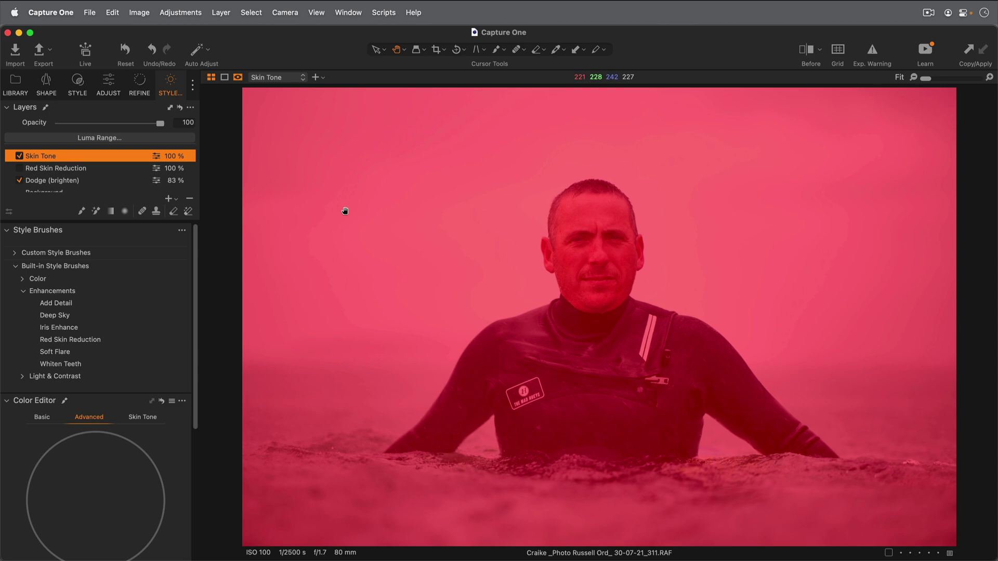
key("super+equal")
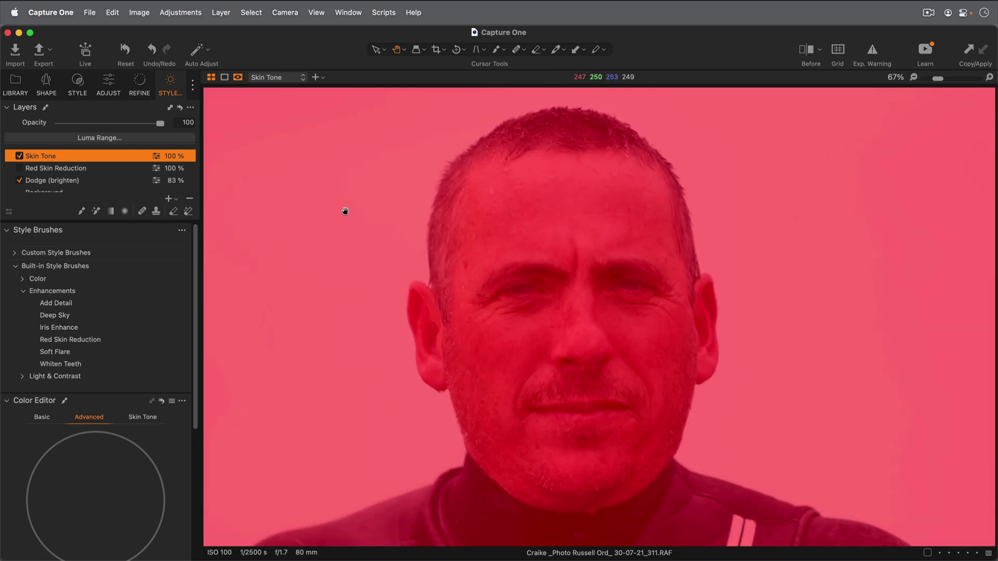
key("m")
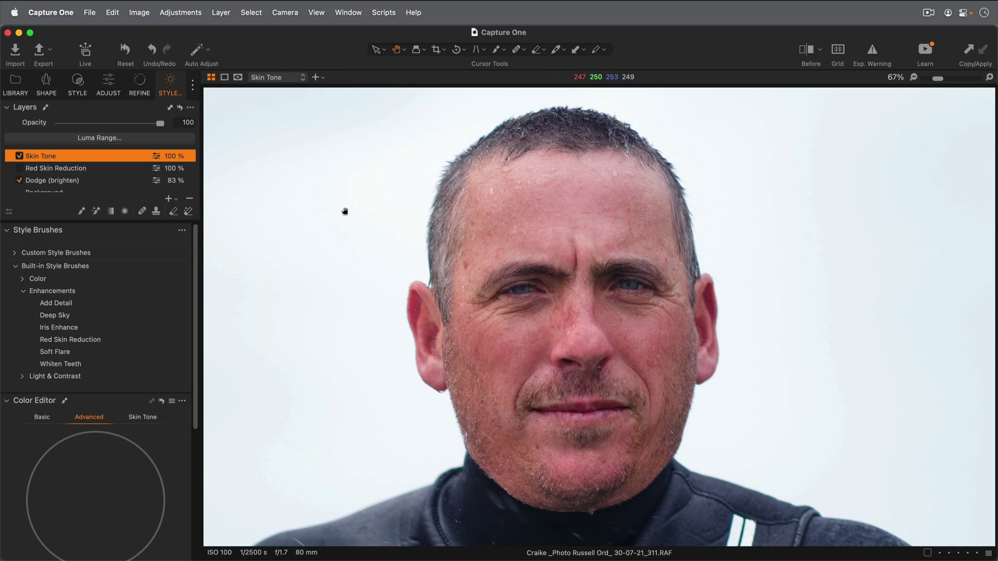
In the Color Editor's Skin Tone tab, sample the cheek's skin colour as the target range
left_click(134, 418)
scroll(132, 416, "down", 5)
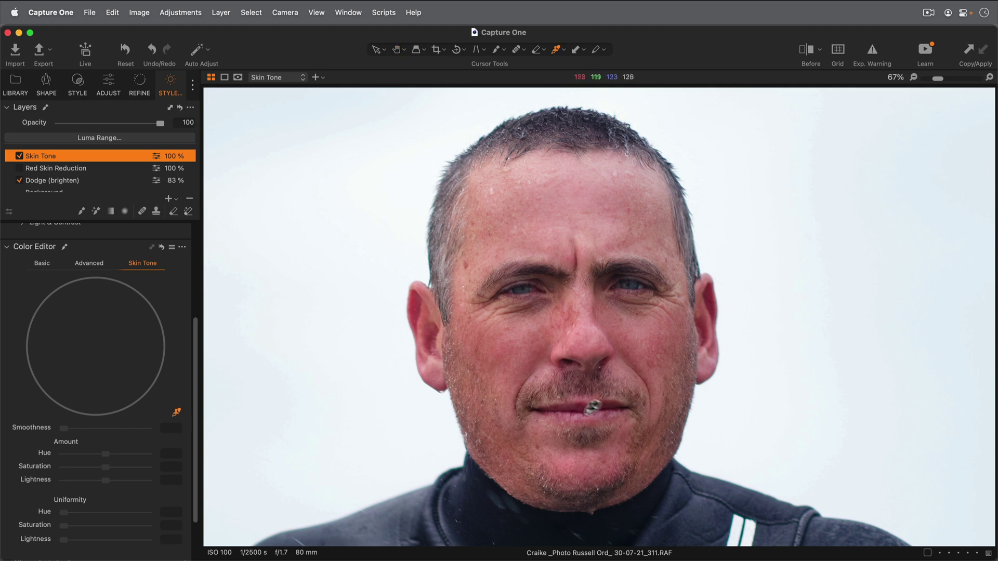
left_click(497, 361)
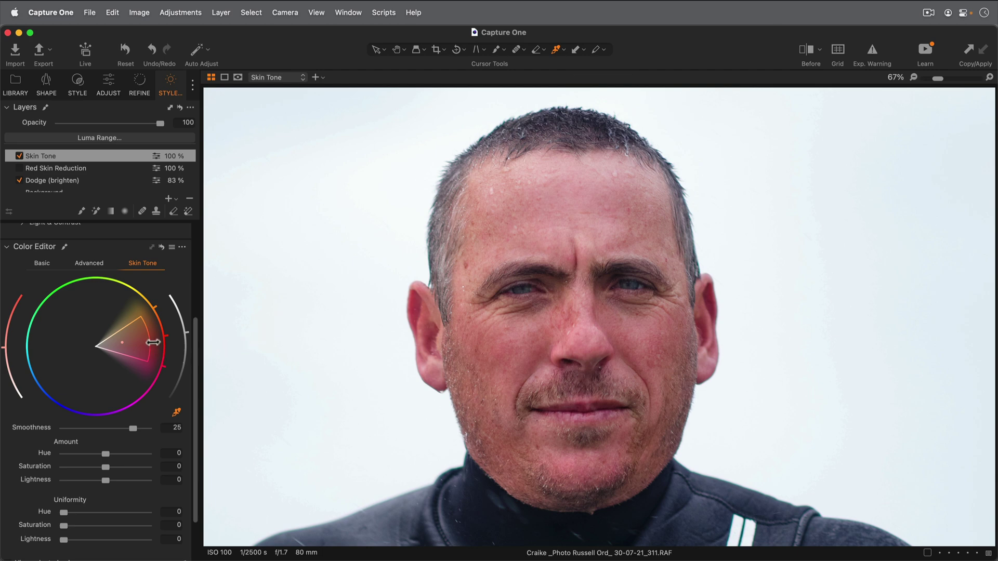
Stretch the Skin Tone range wedge out to the wheel's rim and toward yellow
left_click_drag(147, 339, 137, 374)
left_click_drag(141, 318, 136, 311)
left_click_drag(133, 370, 128, 375)
Toggle View selected color range on and off to check which areas the range covers
scroll(107, 389, "down", 2)
scroll(105, 387, "down", 2)
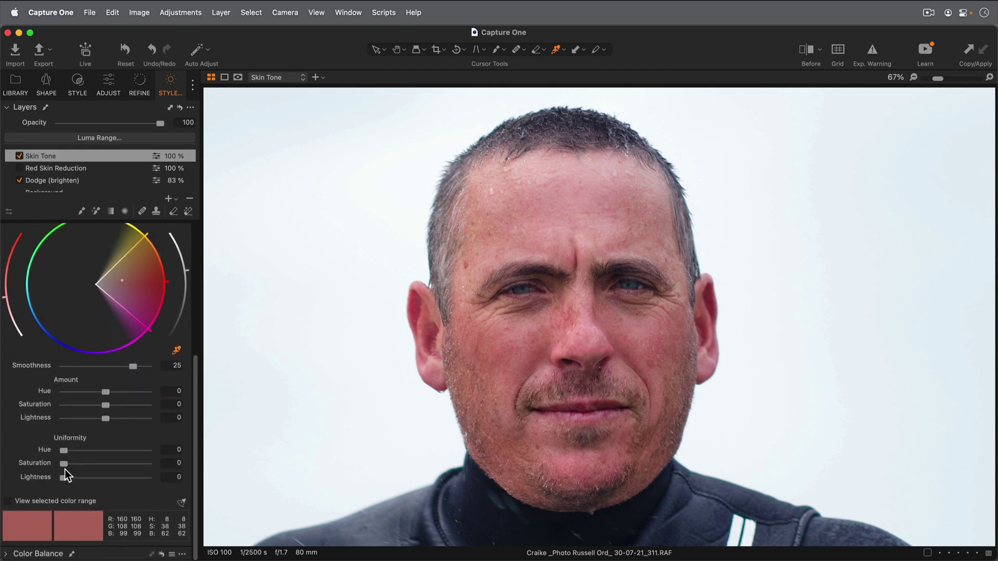
left_click(46, 503)
left_click(45, 503)
scroll(134, 442, "up", 2)
scroll(134, 445, "down", 1)
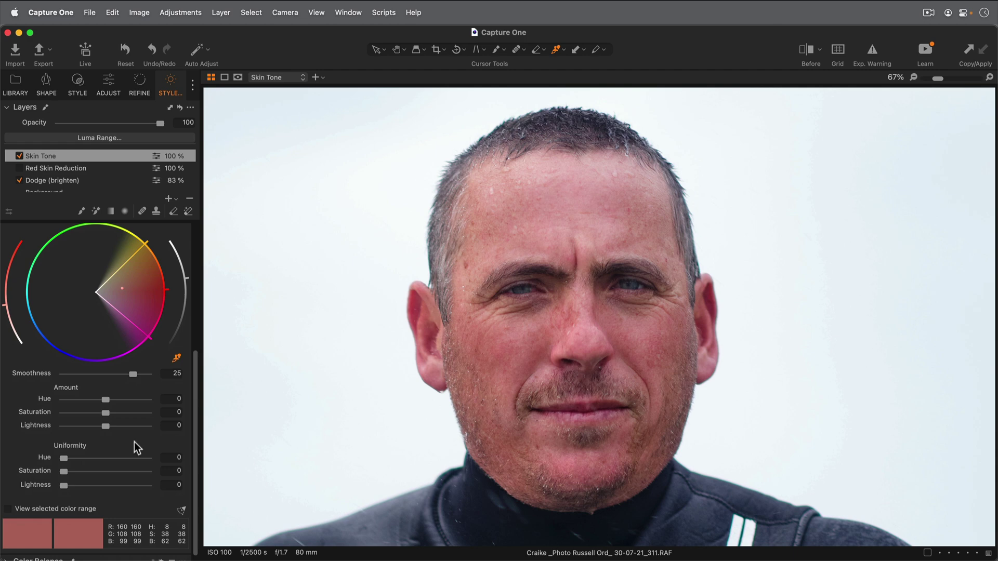
Set Skin Tone uniformity to hue 96.2, saturation 77.7 and lightness 25.3
left_click_drag(64, 458, 164, 458)
left_click_drag(65, 471, 151, 472)
left_click_drag(63, 485, 149, 486)
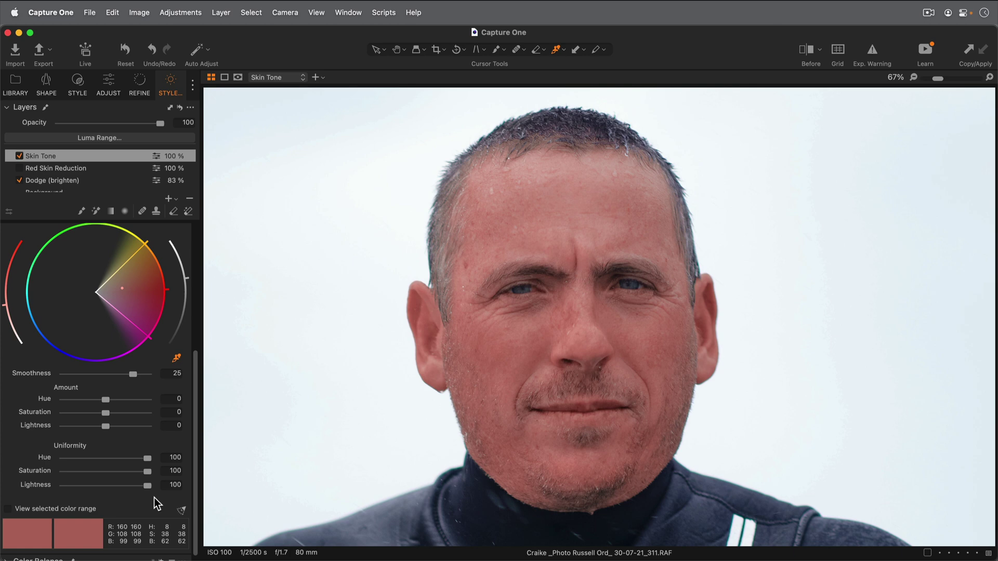
left_click_drag(145, 486, 89, 481)
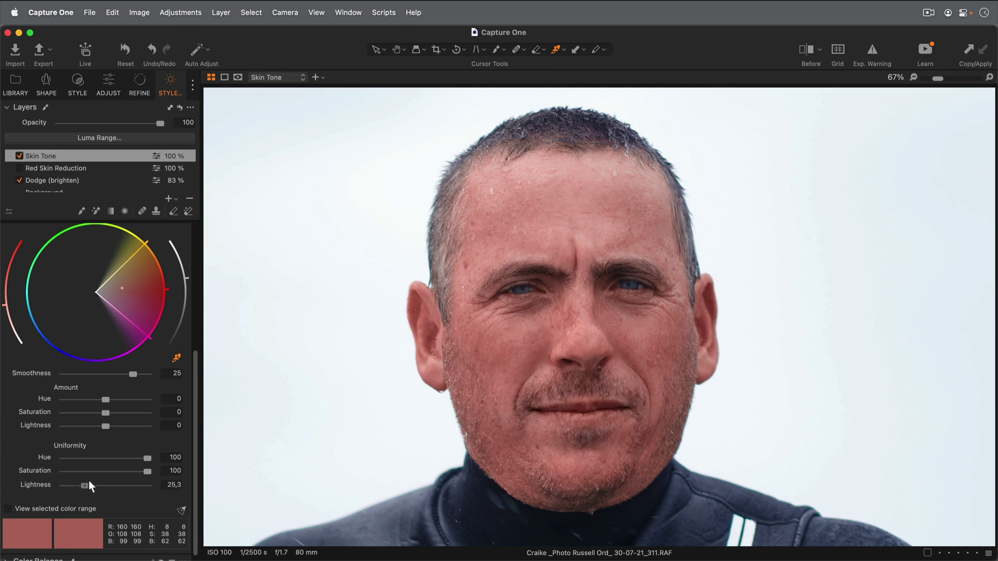
mouse_move(149, 472)
left_mouse_down()
mouse_move(128, 472)
mouse_move(144, 459)
left_mouse_up()
left_click(147, 460)
left_click(20, 156)
left_click(20, 156)
left_click(20, 156)
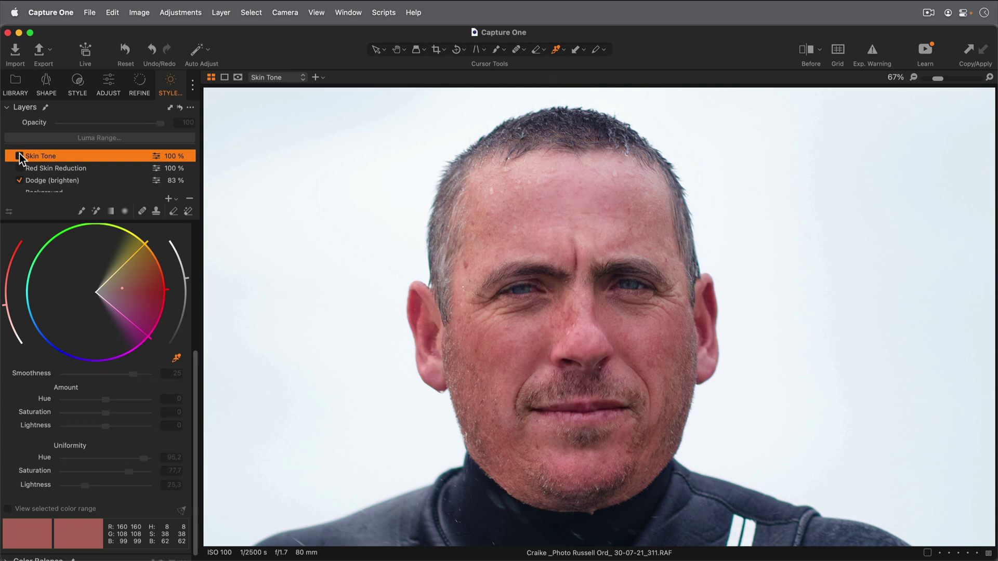
left_click(20, 156)
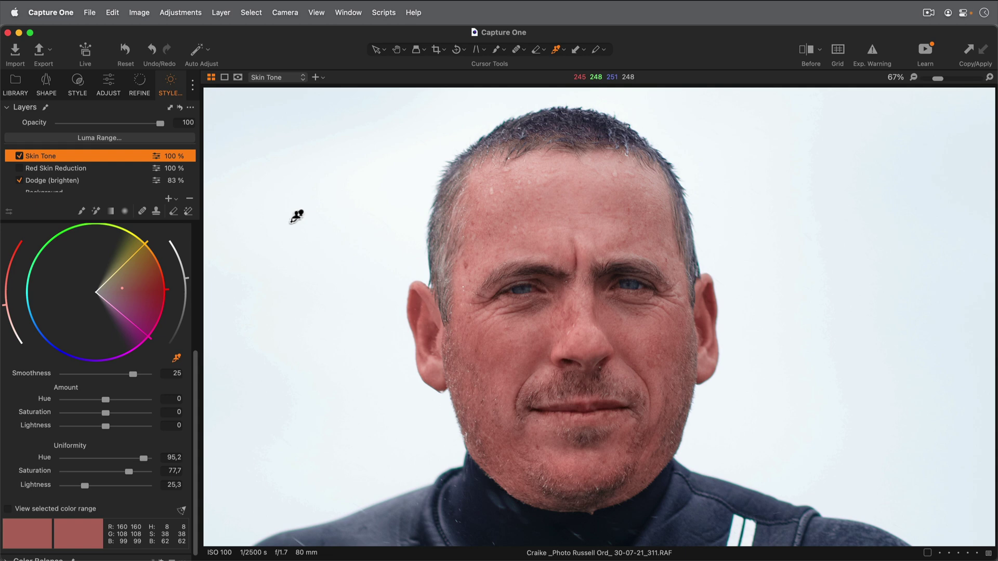
key("m")
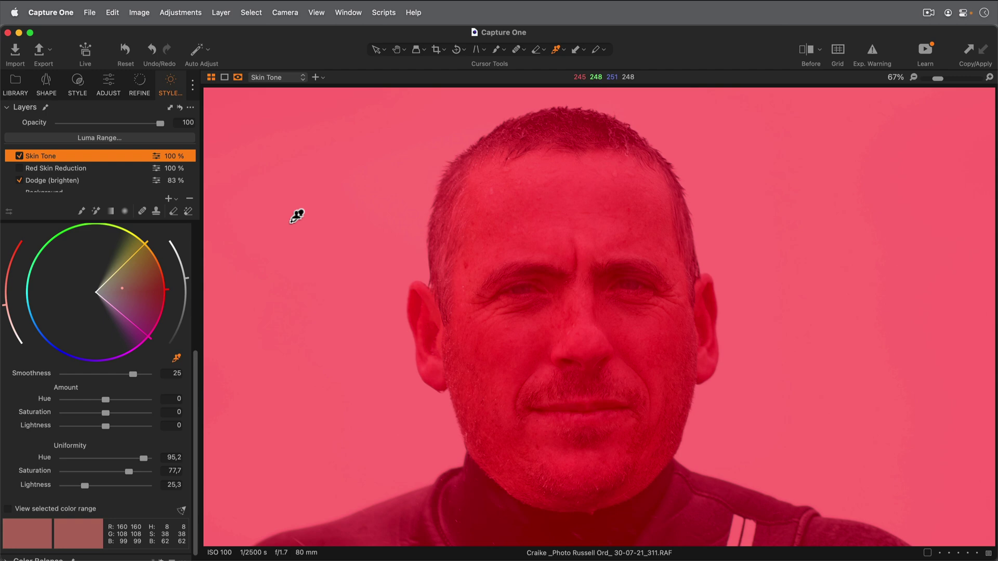
key("m")
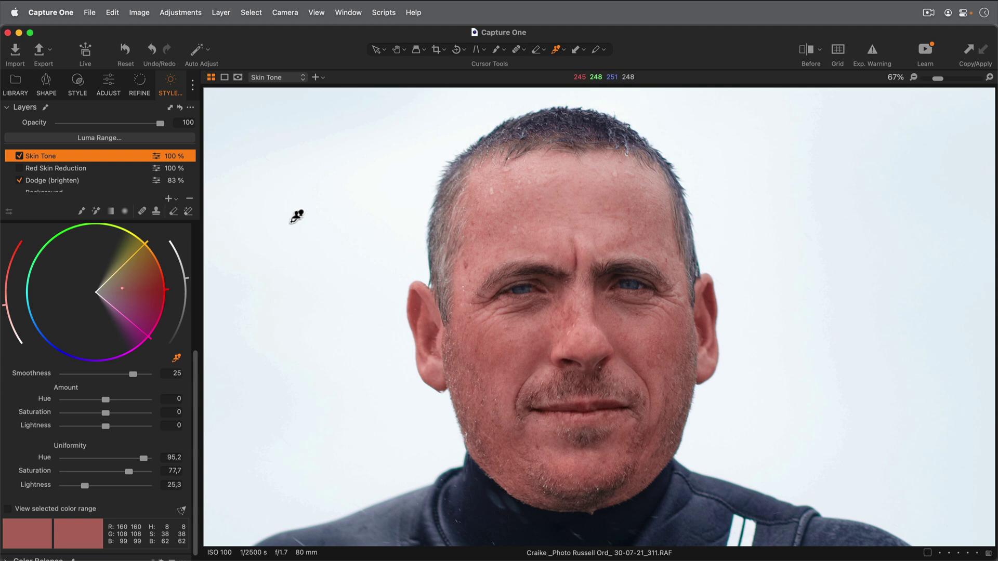
scroll(142, 275, "up", 5)
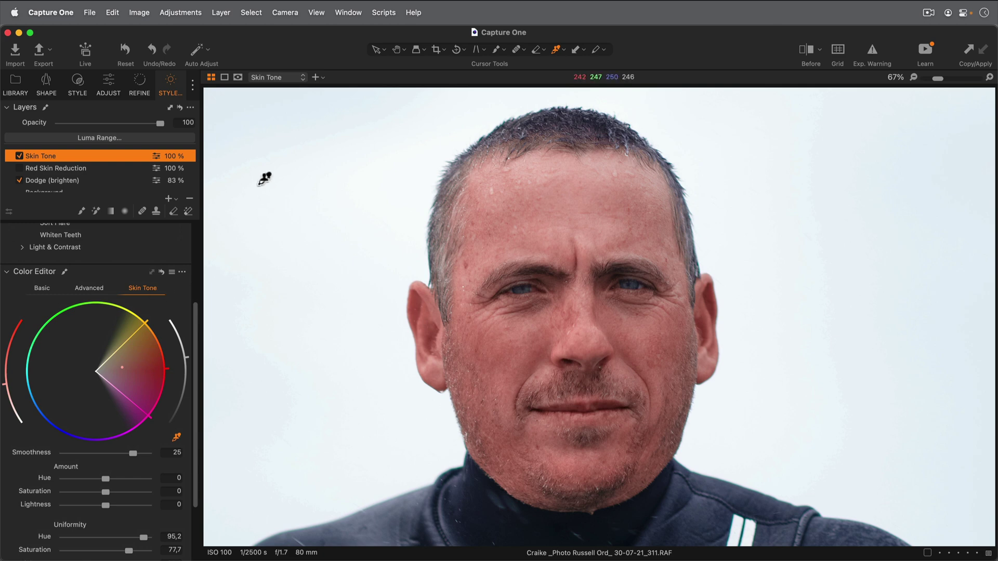
Clear the Skin Tone layer's mask and switch to the Draw Mask brush
right_click(101, 156)
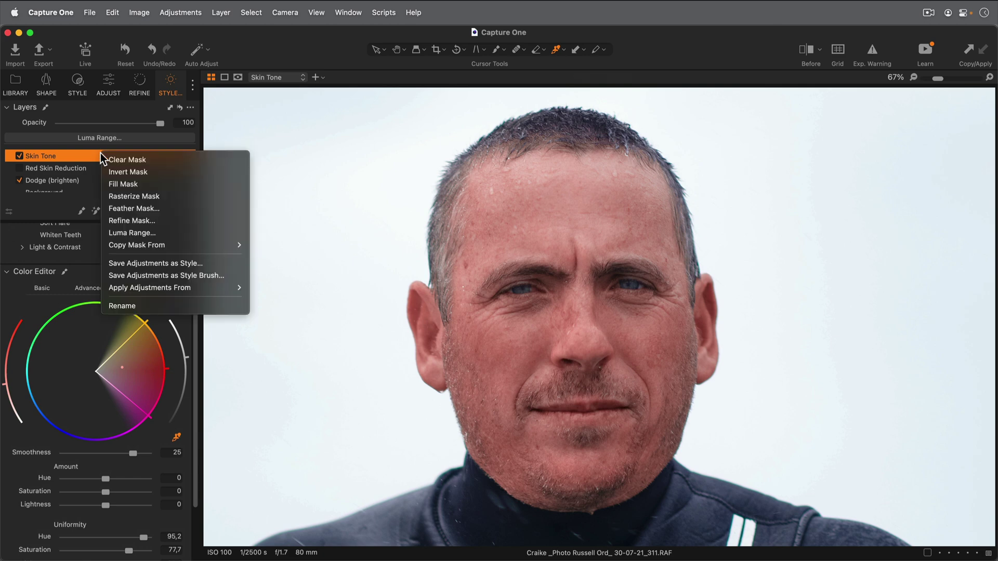
left_click(162, 165)
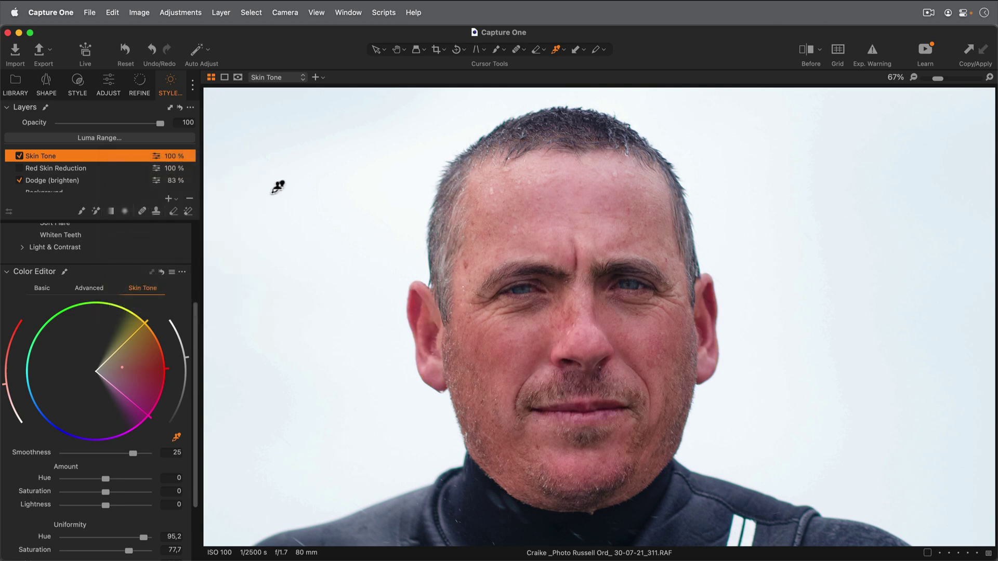
left_click(82, 212)
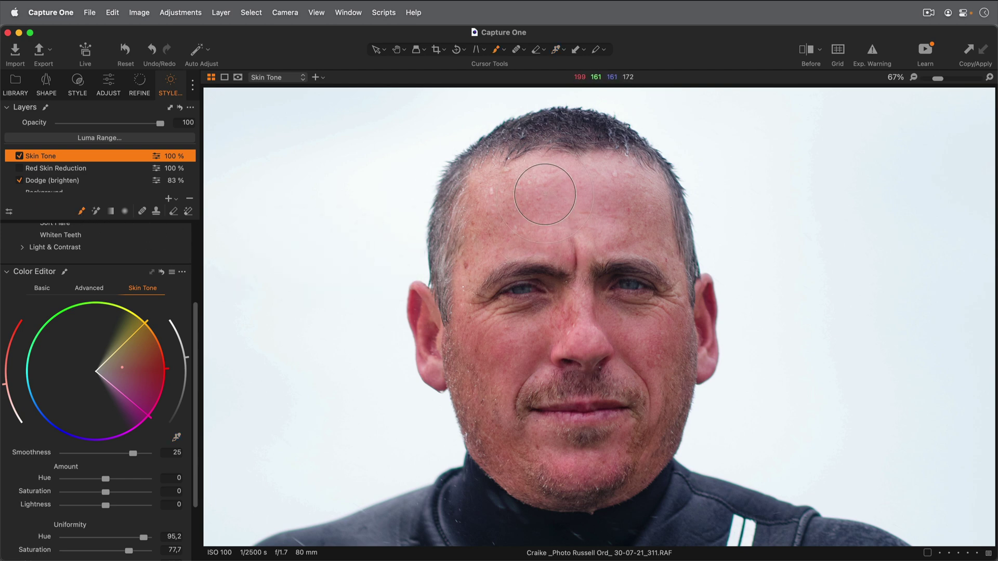
Raise the brush flow to 48 and paint skin-tone correction over the forehead, nose and cheek
right_click(545, 194)
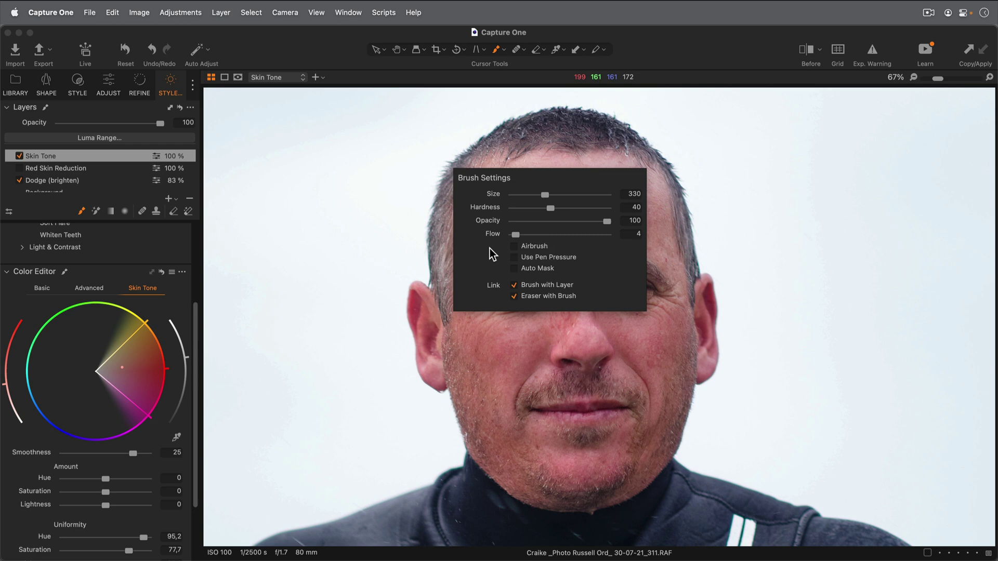
left_click_drag(515, 235, 557, 234)
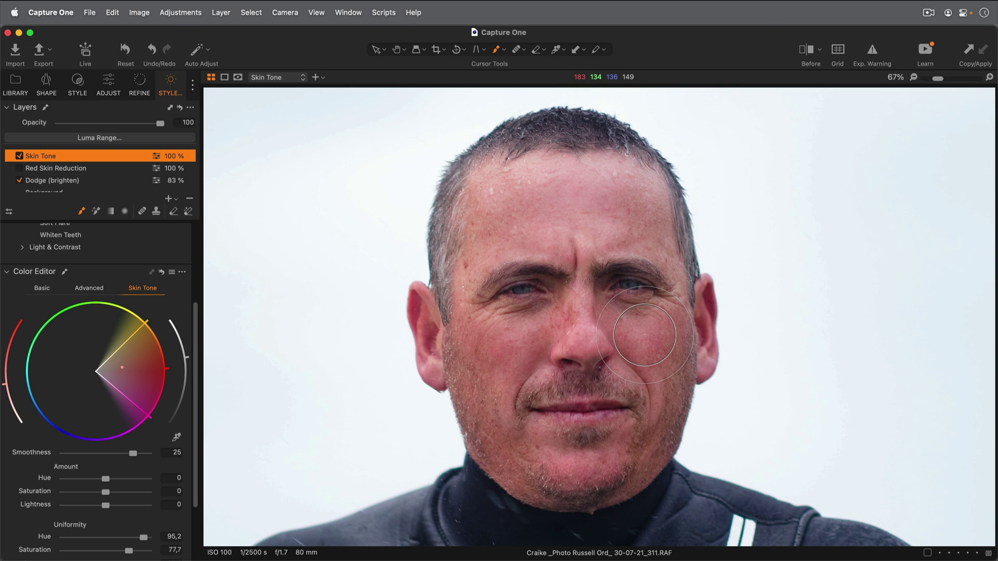
mouse_move(572, 179)
left_mouse_down()
mouse_move(518, 190)
mouse_move(498, 209)
mouse_move(614, 216)
mouse_move(503, 227)
mouse_move(610, 217)
mouse_move(624, 200)
mouse_move(610, 185)
mouse_move(557, 181)
mouse_move(512, 193)
mouse_move(467, 228)
mouse_move(511, 192)
mouse_move(585, 180)
mouse_move(648, 210)
mouse_move(650, 189)
mouse_move(660, 231)
left_mouse_up()
mouse_move(656, 358)
left_mouse_down()
mouse_move(576, 338)
mouse_move(635, 351)
mouse_move(569, 339)
mouse_move(500, 370)
mouse_move(537, 345)
mouse_move(505, 365)
mouse_move(490, 421)
mouse_move(526, 462)
mouse_move(631, 467)
mouse_move(639, 452)
mouse_move(564, 470)
mouse_move(529, 465)
mouse_move(631, 455)
mouse_move(671, 422)
mouse_move(687, 389)
mouse_move(677, 350)
left_mouse_up()
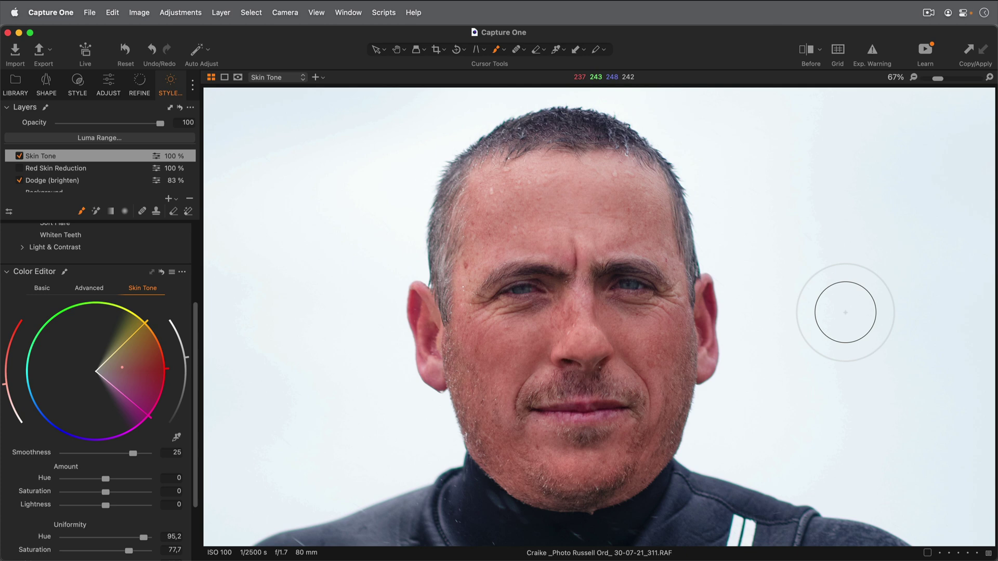
Paint the correction onto both ears and lower the Skin Tone layer opacity to 81%
mouse_move(717, 352)
left_mouse_down()
mouse_move(709, 297)
mouse_move(725, 353)
left_mouse_up()
mouse_move(423, 367)
left_mouse_down()
mouse_move(412, 334)
mouse_move(435, 338)
left_mouse_up()
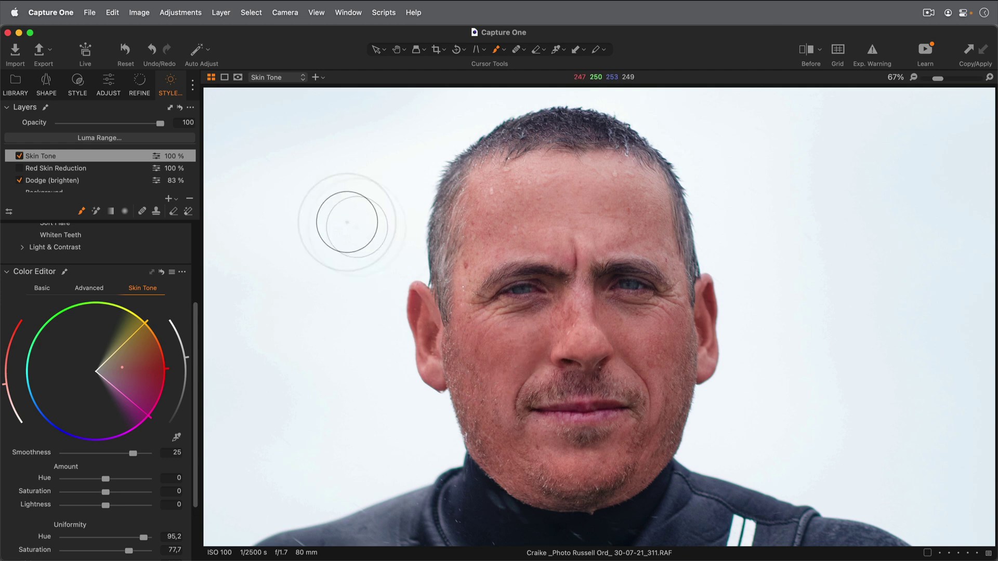
left_click_drag(160, 123, 137, 127)
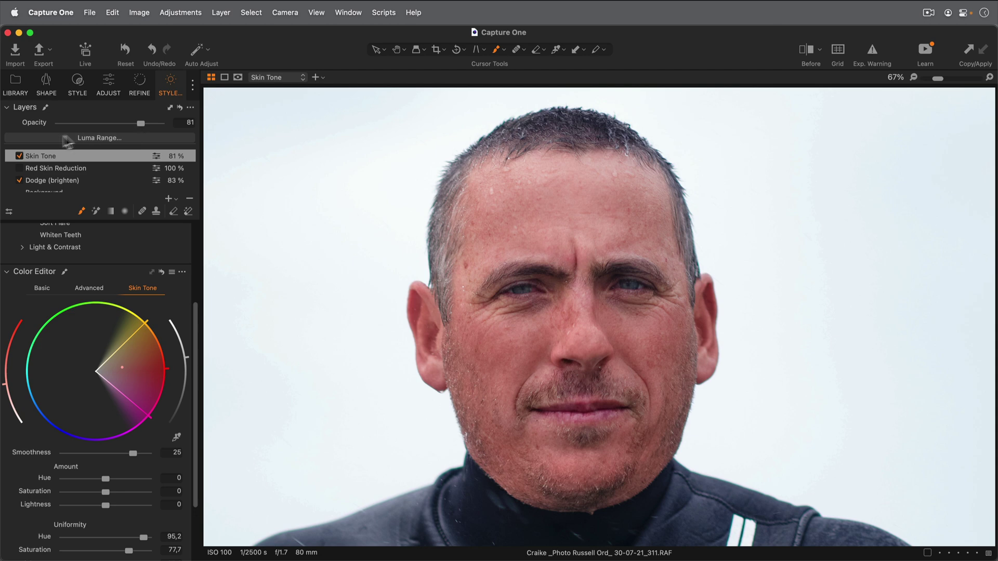
left_click(19, 155)
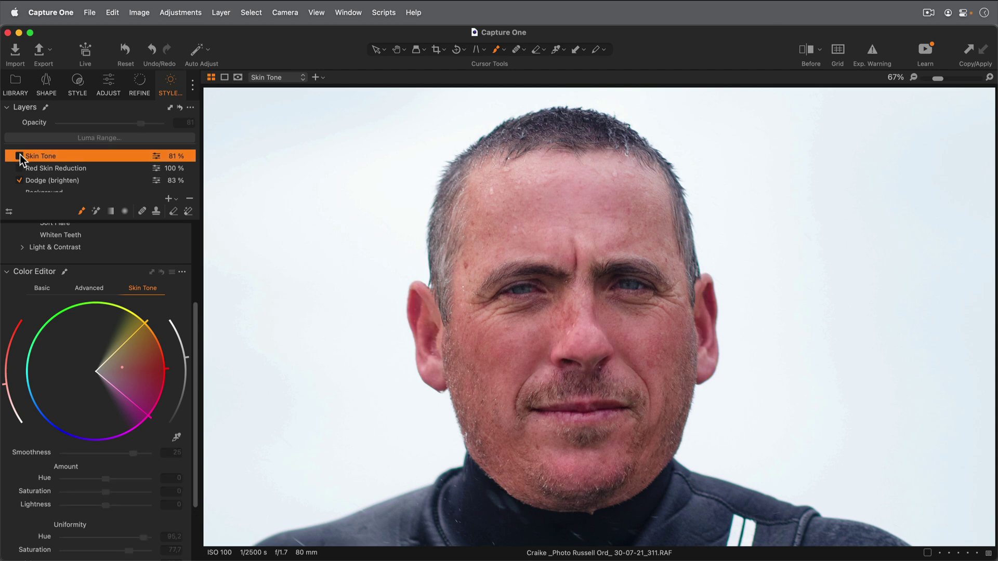
left_click(20, 155)
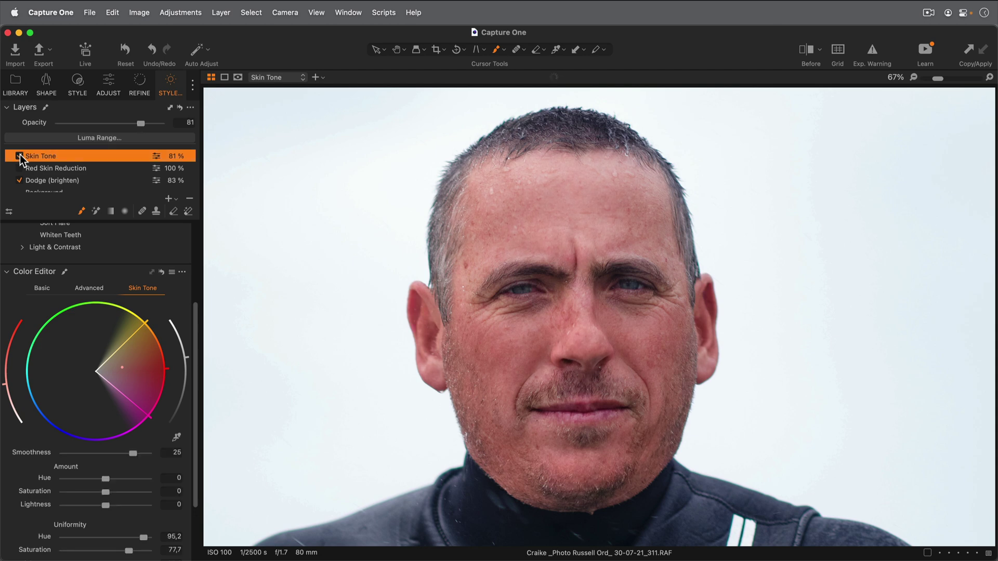